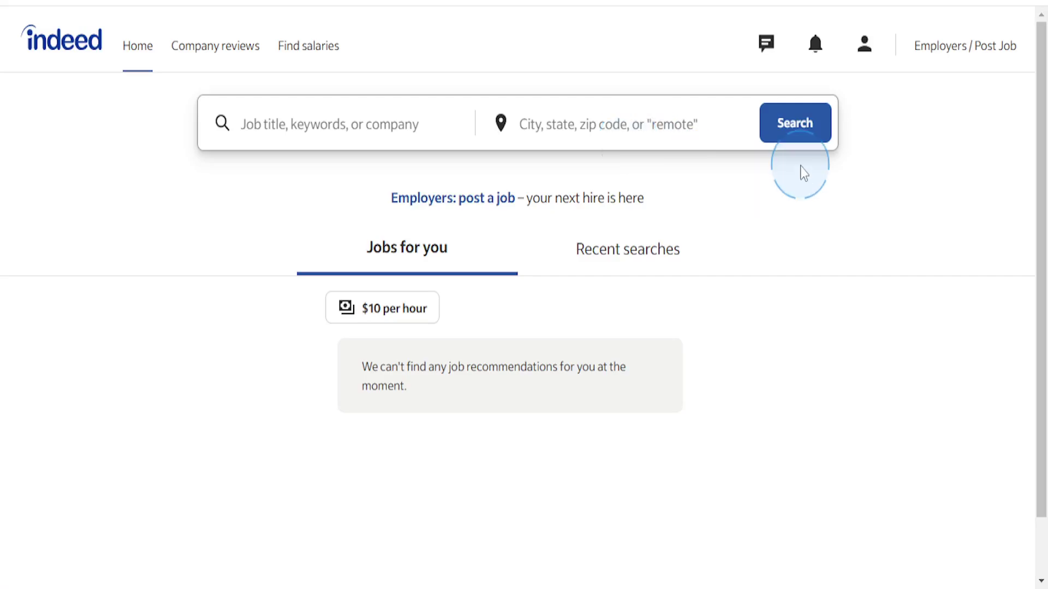
# - Open the account menu and go to the Profile page
pyautogui.click(867, 55)
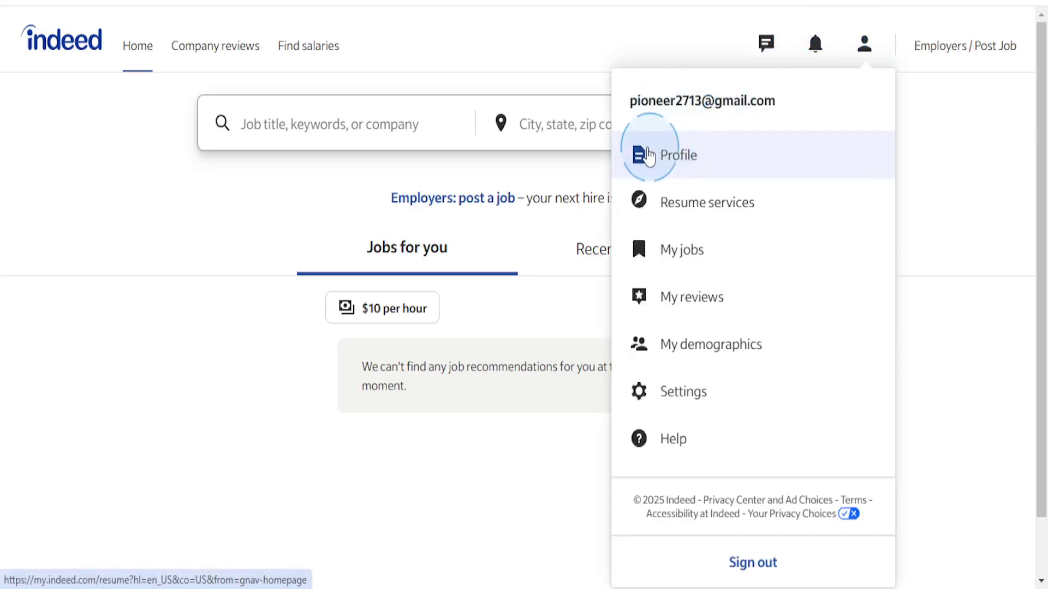
pyautogui.click(685, 163)
# - Preview the uploaded CV PDF from the Resume section's options menu
pyautogui.click(686, 162)
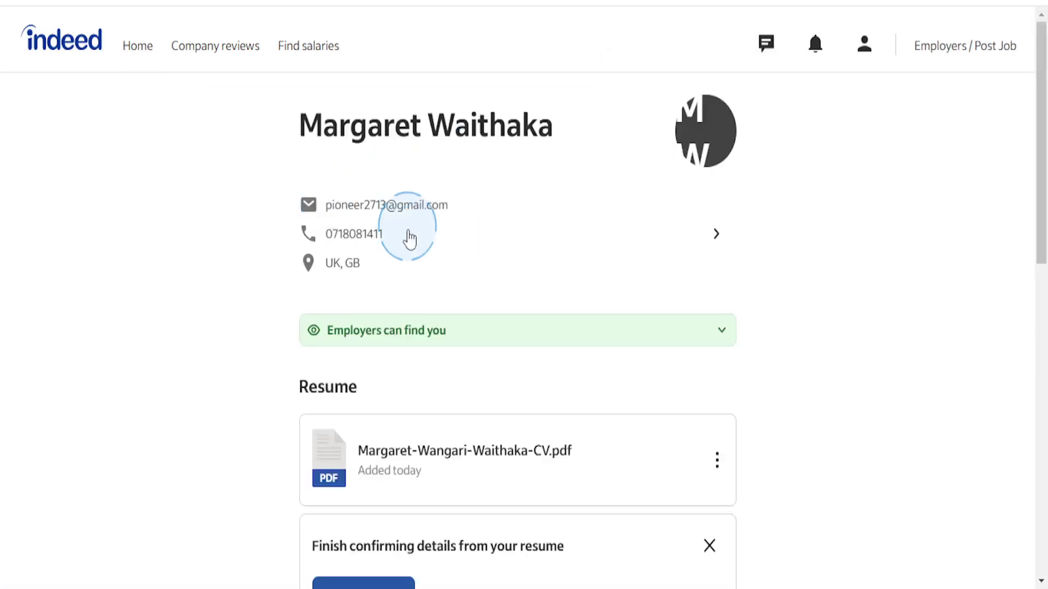
pyautogui.scroll(-2, 408, 242)
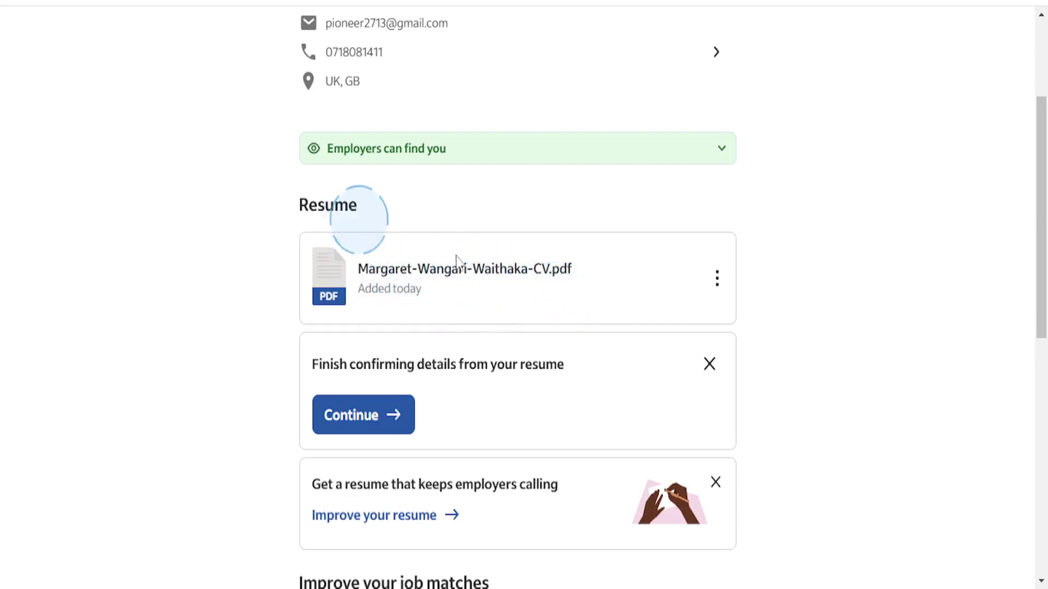
pyautogui.click(717, 285)
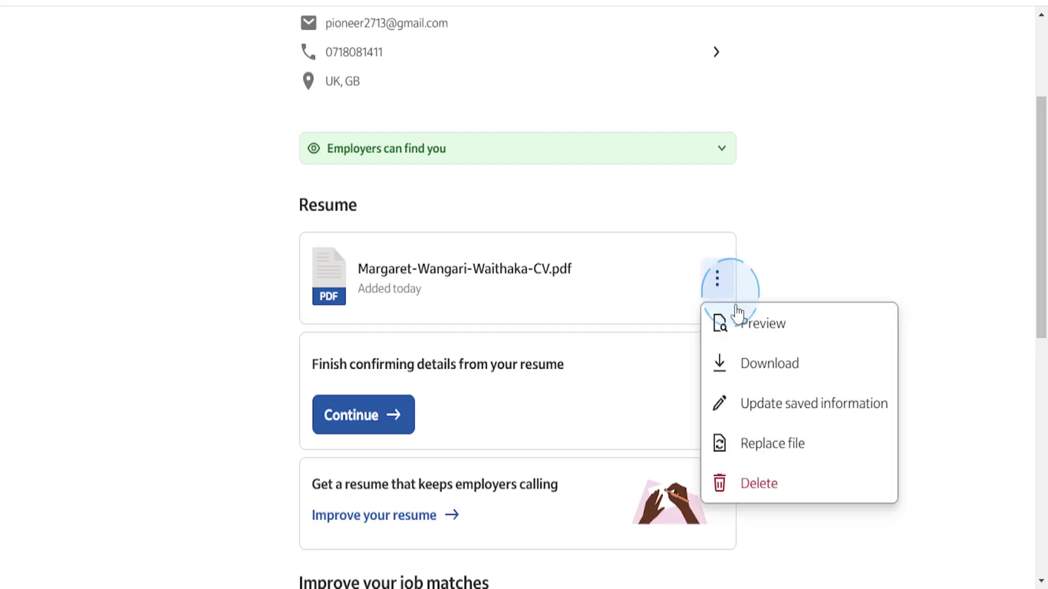
pyautogui.click(760, 325)
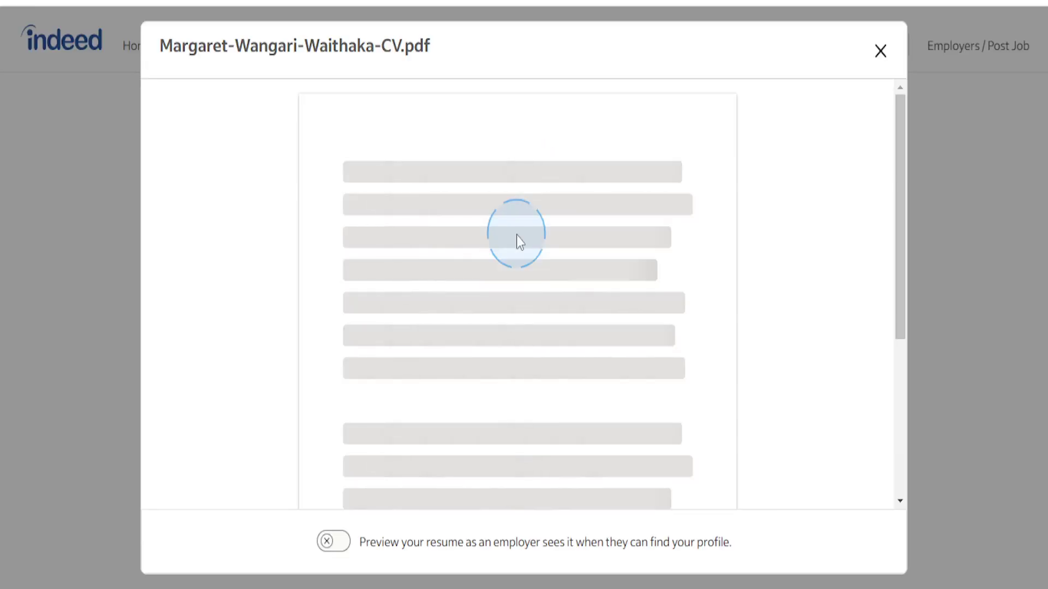
pyautogui.scroll(-1, 501, 238)
pyautogui.scroll(-3, 500, 238)
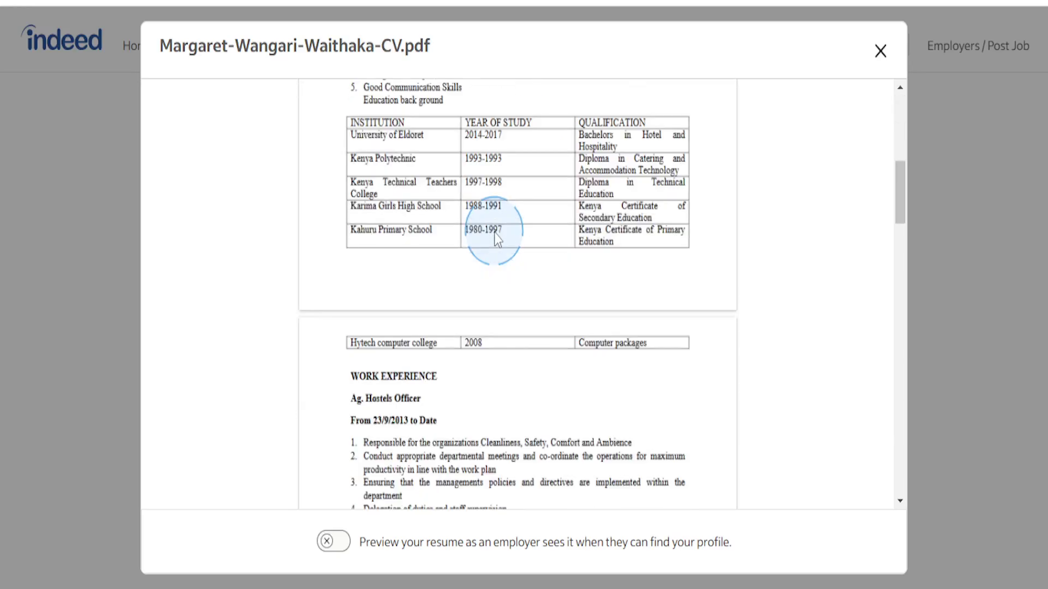
pyautogui.scroll(-3, 497, 237)
pyautogui.scroll(-4, 495, 238)
pyautogui.scroll(-4, 495, 238)
pyautogui.scroll(-4, 496, 238)
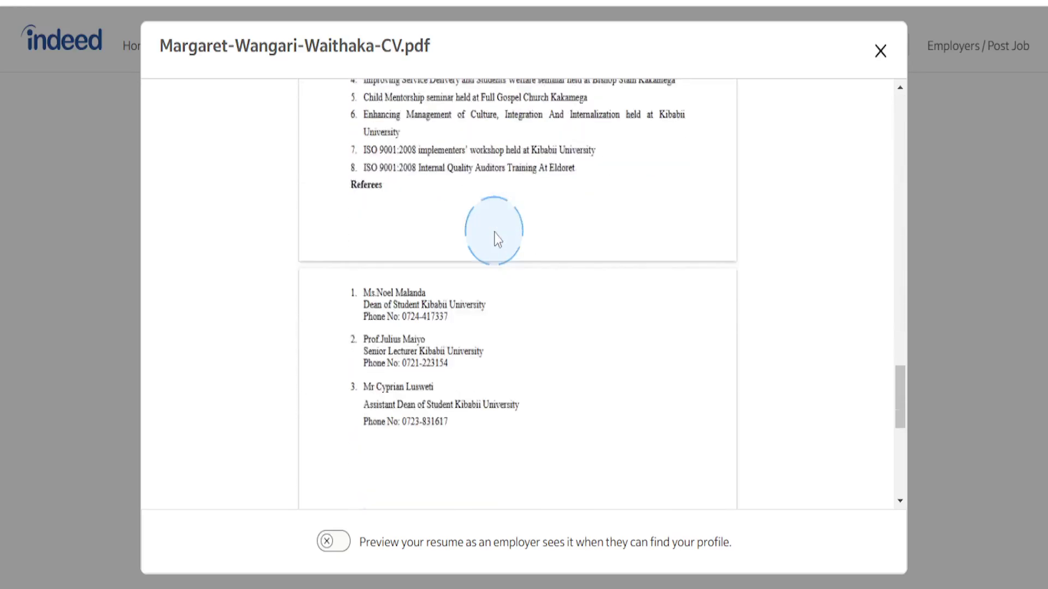
pyautogui.scroll(-3, 495, 239)
pyautogui.scroll(4, 496, 238)
pyautogui.scroll(4, 496, 239)
pyautogui.scroll(4, 495, 239)
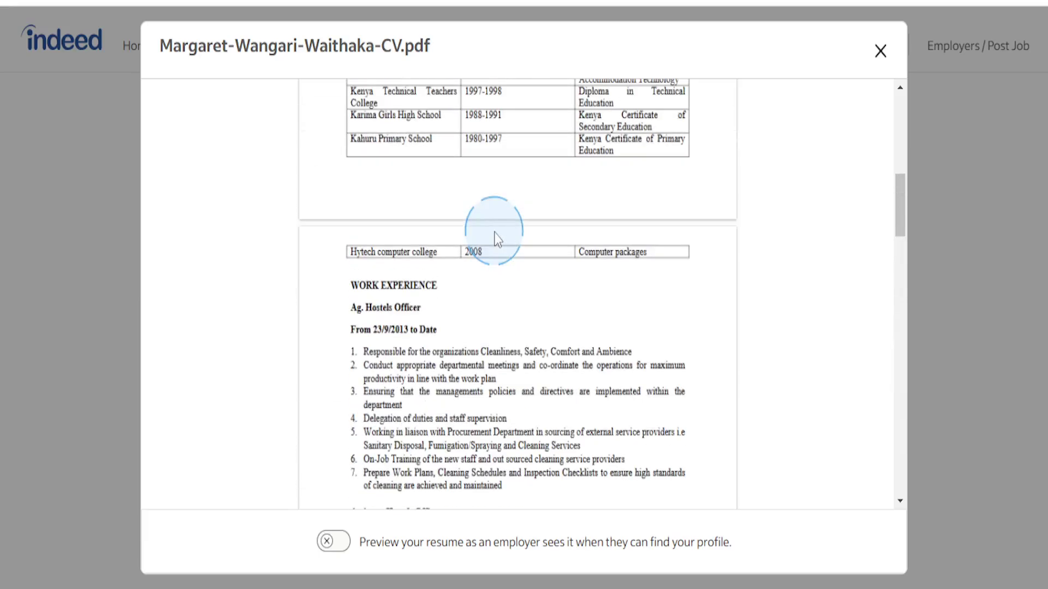
pyautogui.scroll(4, 496, 240)
pyautogui.scroll(1, 496, 239)
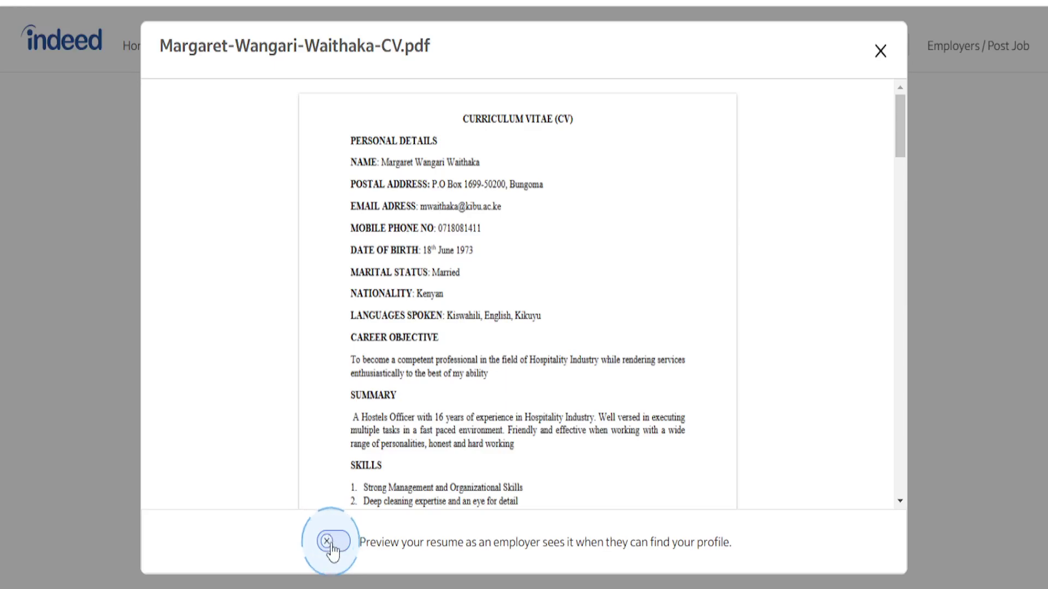
# - Switch on 'Preview your resume as an employer sees it', hiding contact details
pyautogui.click(329, 545)
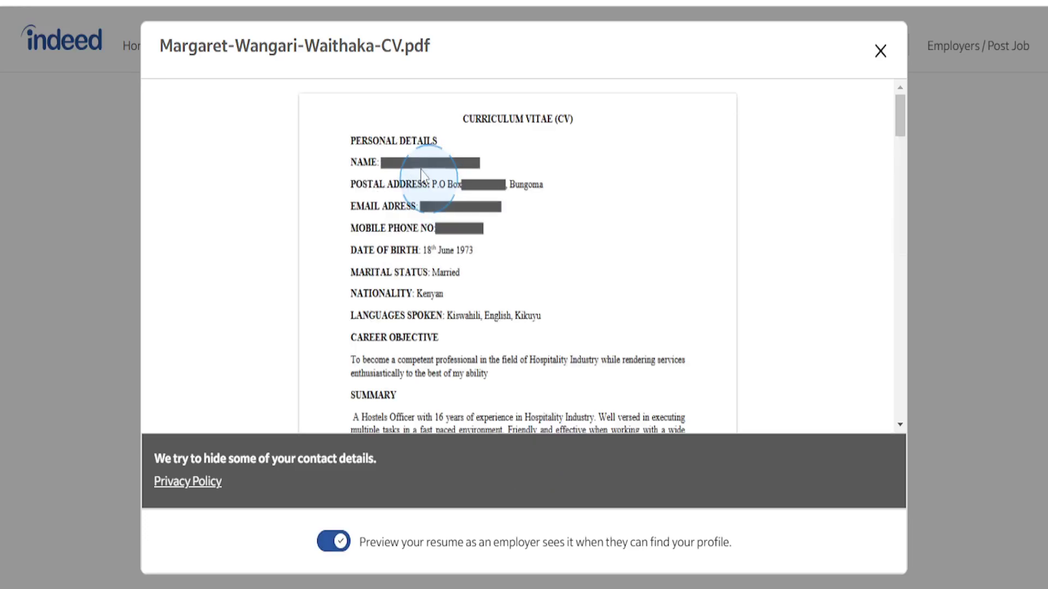
pyautogui.scroll(-2, 447, 238)
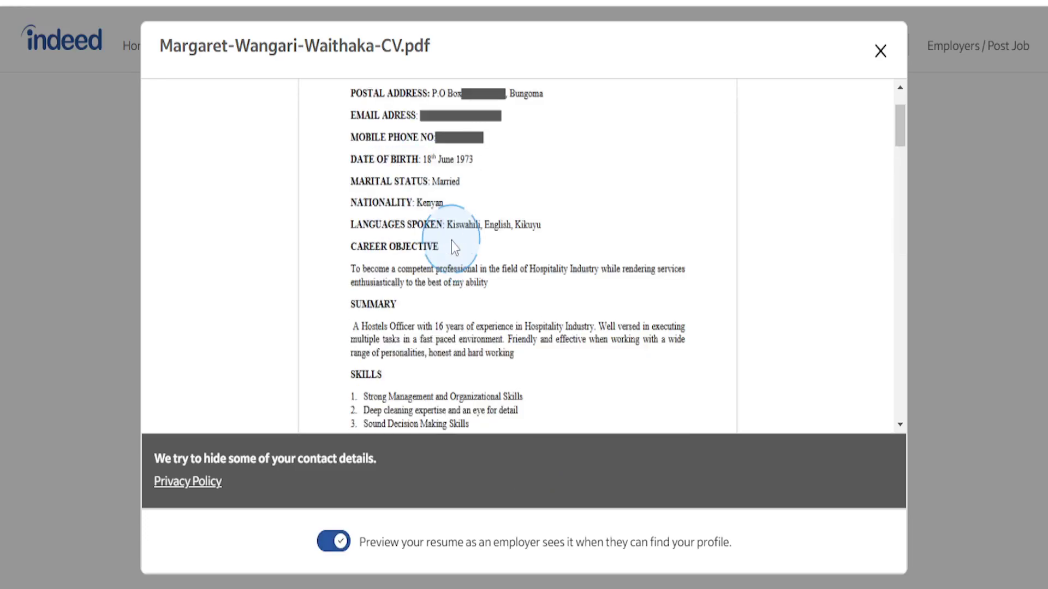
pyautogui.scroll(-3, 451, 241)
pyautogui.scroll(-5, 451, 242)
pyautogui.scroll(-5, 452, 241)
pyautogui.scroll(-5, 451, 241)
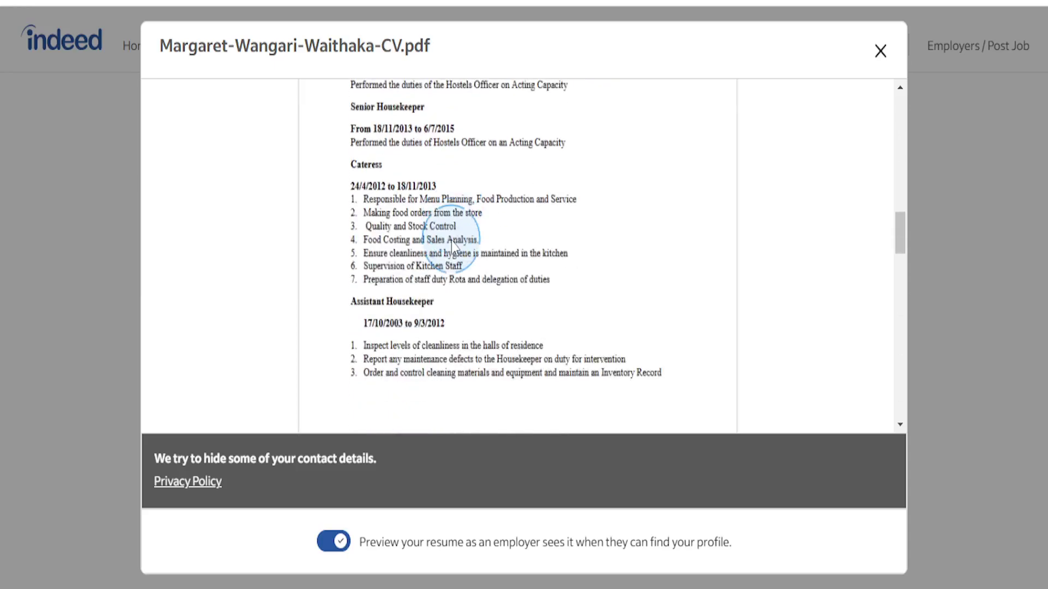
pyautogui.scroll(-5, 451, 241)
pyautogui.scroll(-5, 451, 241)
pyautogui.scroll(-5, 451, 241)
pyautogui.scroll(-3, 450, 241)
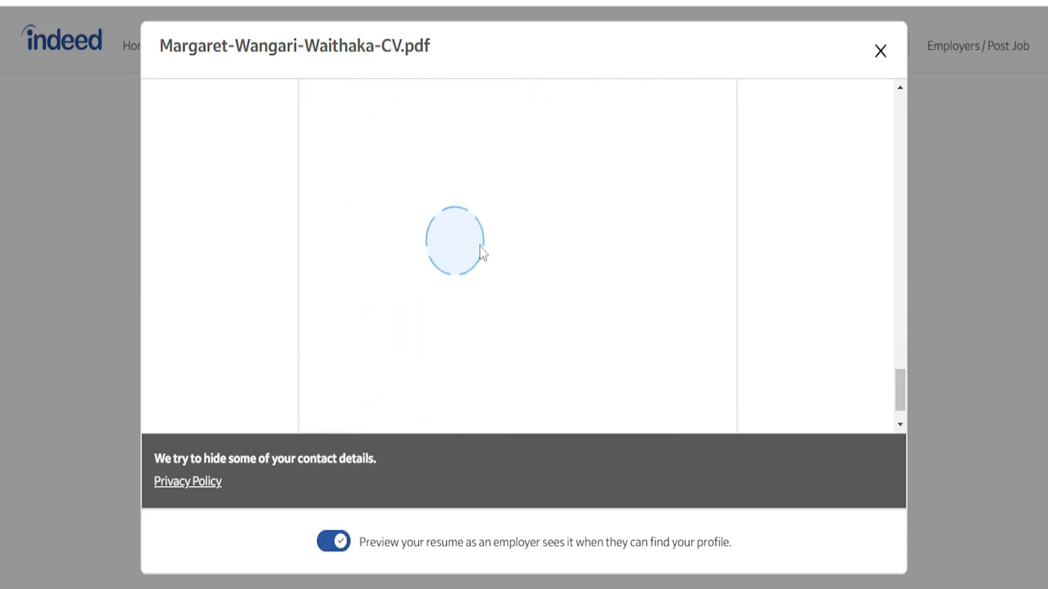
pyautogui.scroll(5, 737, 286)
pyautogui.scroll(5, 787, 262)
pyautogui.scroll(5, 786, 261)
pyautogui.scroll(5, 787, 262)
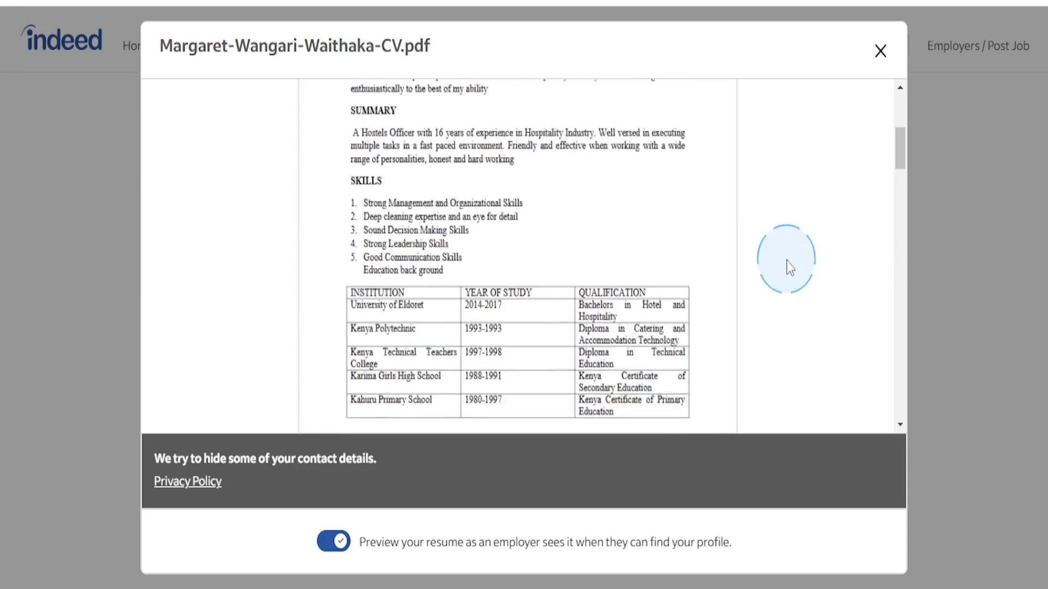